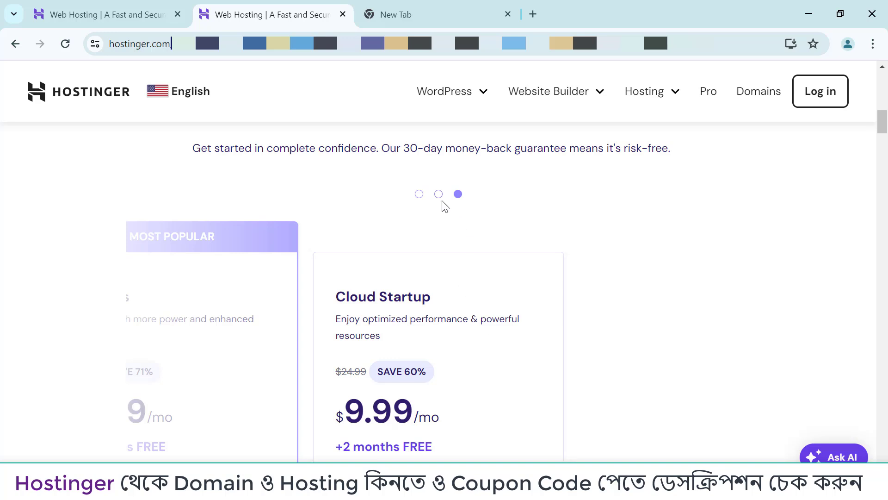
Step: Bring the Business plan into view in the hosting plan carousel and choose it for purchase
{"action": "left_click", "coordinate": [439, 194]}
{"action": "scroll", "coordinate": [376, 317], "scroll_direction": "down", "scroll_amount": 2}
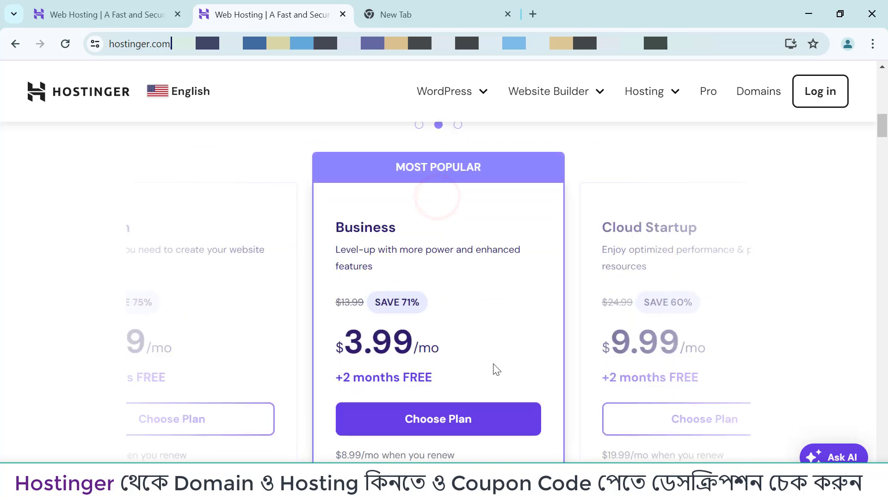
{"action": "scroll", "coordinate": [493, 369], "scroll_direction": "down", "scroll_amount": 3}
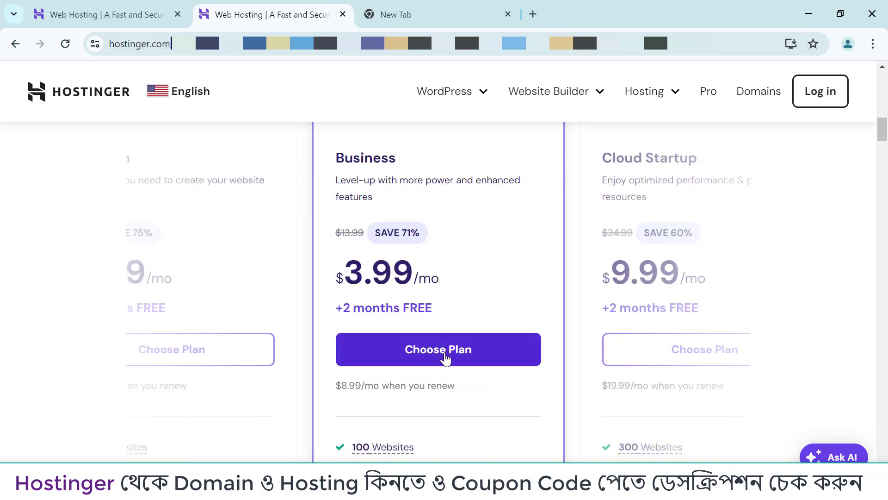
{"action": "left_click", "coordinate": [444, 360]}
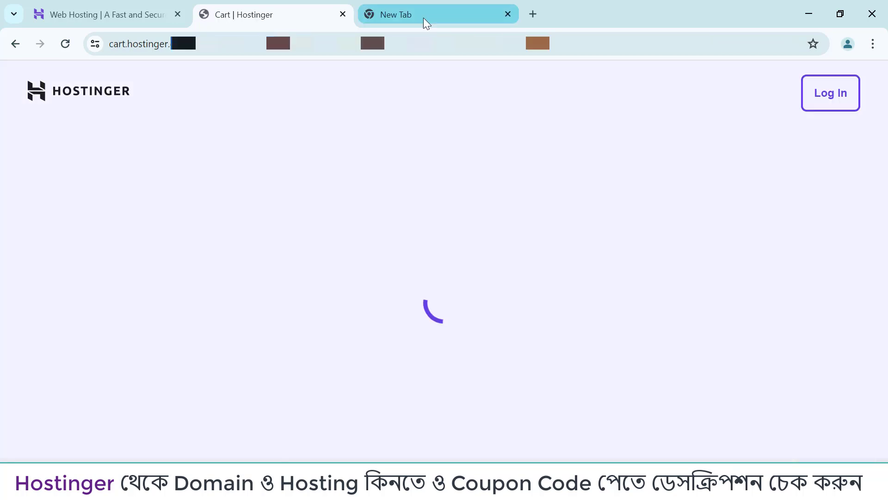
Step: Review the selected plan and compare the 12, 24 and 48-month billing periods, including the 48-month offer and its monthly price
{"action": "mouse_move", "coordinate": [36, 230]}
{"action": "left_mouse_down"}
{"action": "mouse_move", "coordinate": [361, 297]}
{"action": "mouse_move", "coordinate": [601, 307]}
{"action": "mouse_move", "coordinate": [628, 321]}
{"action": "left_mouse_up"}
{"action": "left_click_drag", "start_coordinate": [47, 284], "coordinate": [297, 315]}
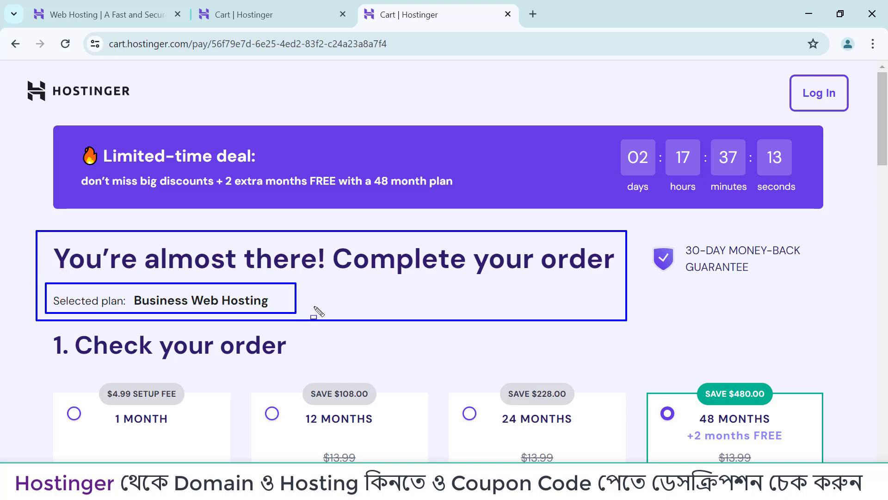
{"action": "scroll", "coordinate": [282, 317], "scroll_direction": "down", "scroll_amount": 3}
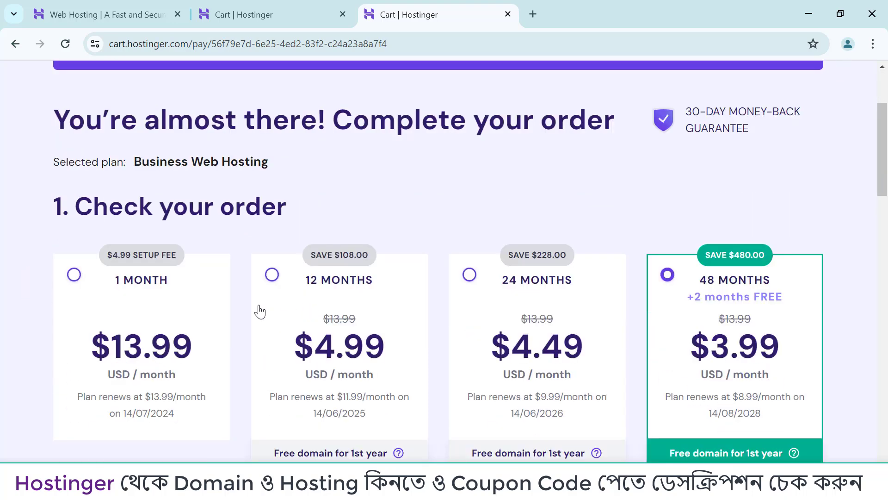
{"action": "mouse_move", "coordinate": [41, 183]}
{"action": "left_mouse_down"}
{"action": "mouse_move", "coordinate": [84, 215]}
{"action": "mouse_move", "coordinate": [551, 391]}
{"action": "mouse_move", "coordinate": [760, 456]}
{"action": "mouse_move", "coordinate": [833, 469]}
{"action": "left_mouse_up"}
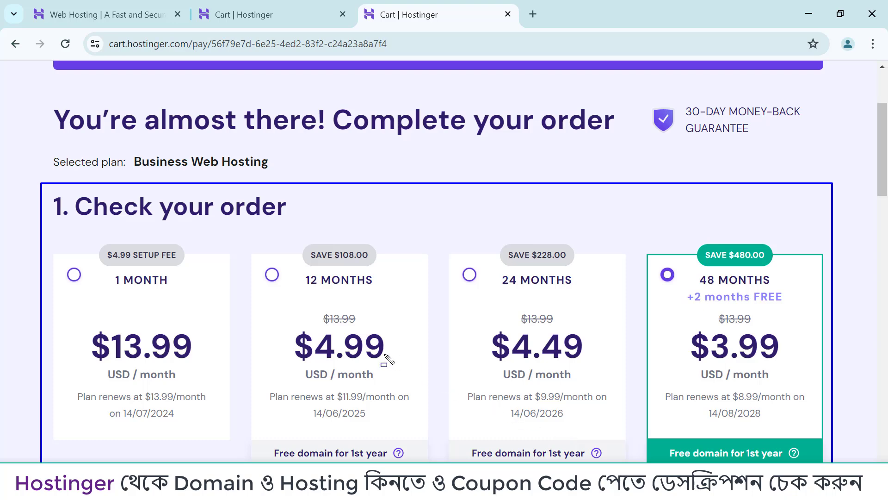
{"action": "left_click_drag", "start_coordinate": [242, 241], "coordinate": [422, 428]}
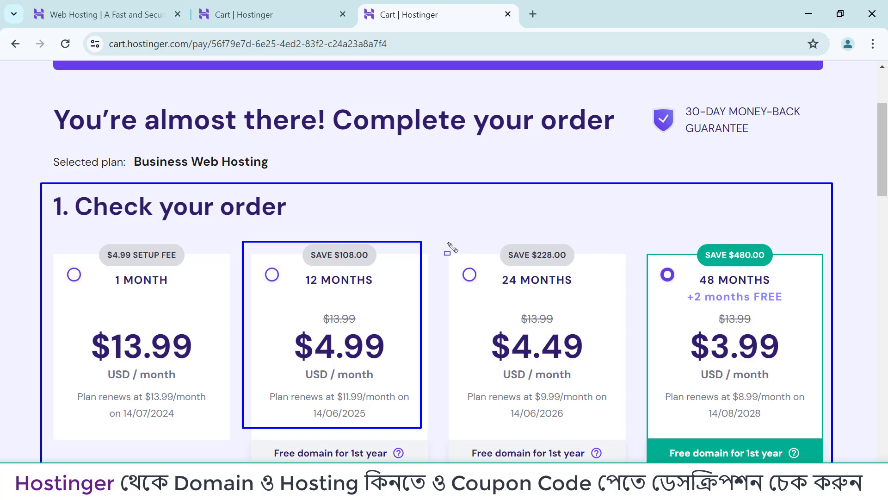
{"action": "mouse_move", "coordinate": [442, 241]}
{"action": "left_mouse_down"}
{"action": "mouse_move", "coordinate": [489, 308]}
{"action": "mouse_move", "coordinate": [624, 442]}
{"action": "left_mouse_up"}
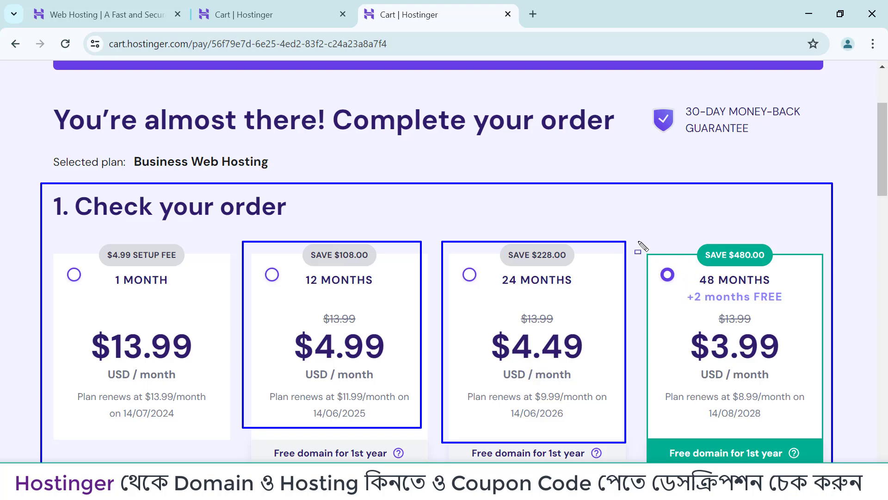
{"action": "left_click_drag", "start_coordinate": [639, 241], "coordinate": [831, 435]}
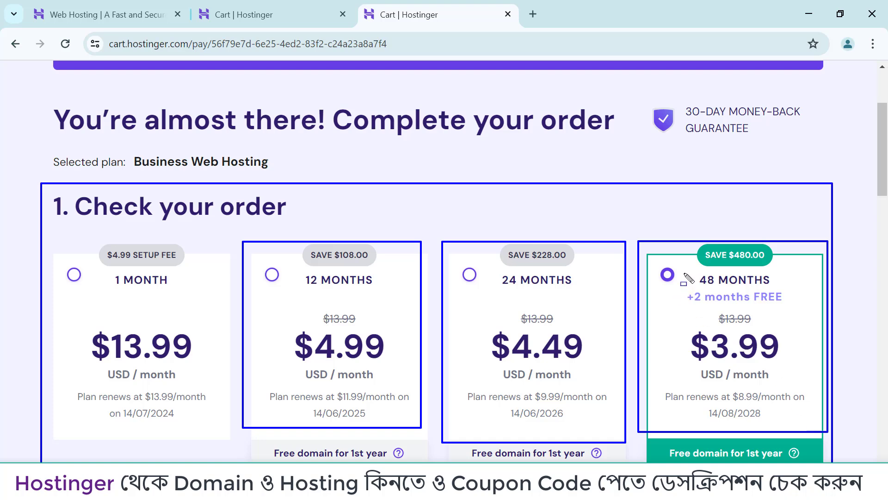
{"action": "left_click_drag", "start_coordinate": [684, 273], "coordinate": [793, 306]}
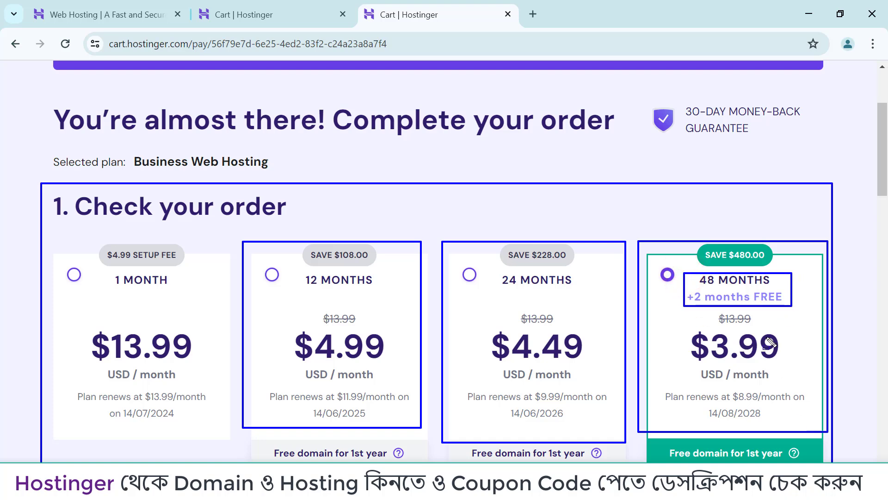
{"action": "mouse_move", "coordinate": [679, 327]}
{"action": "left_mouse_down"}
{"action": "mouse_move", "coordinate": [694, 352]}
{"action": "mouse_move", "coordinate": [790, 388]}
{"action": "left_mouse_up"}
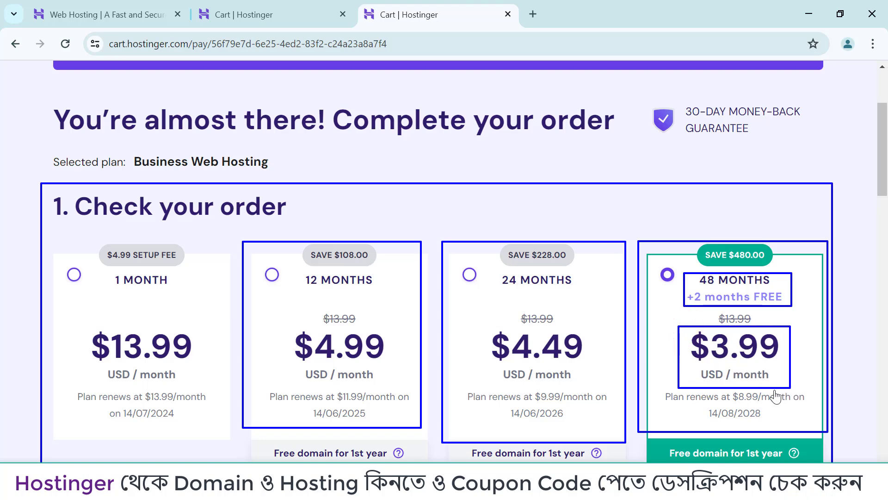
Step: Select the 12-month billing period and activate the email address field for creating the account
{"action": "key", "text": "Escape"}
{"action": "left_click", "coordinate": [272, 275]}
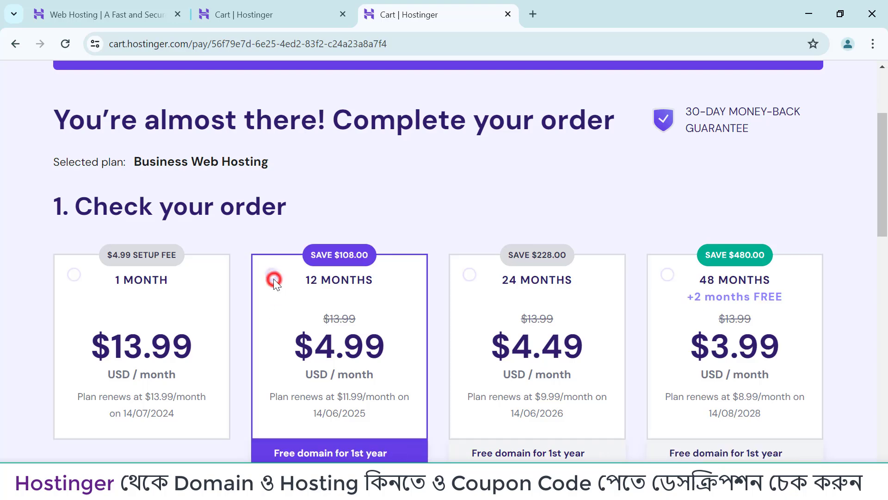
{"action": "scroll", "coordinate": [427, 334], "scroll_direction": "down", "scroll_amount": 5}
{"action": "scroll", "coordinate": [426, 335], "scroll_direction": "down", "scroll_amount": 4}
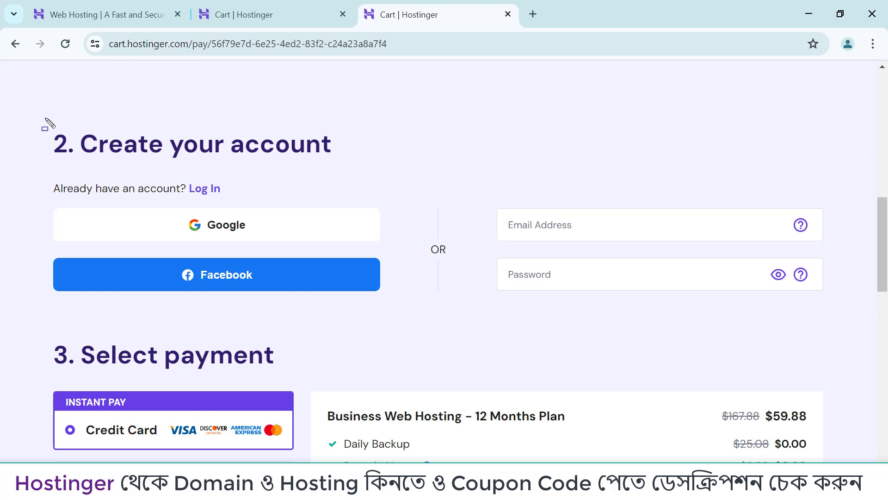
{"action": "mouse_move", "coordinate": [18, 107]}
{"action": "left_mouse_down"}
{"action": "mouse_move", "coordinate": [626, 318]}
{"action": "mouse_move", "coordinate": [841, 316]}
{"action": "left_mouse_up"}
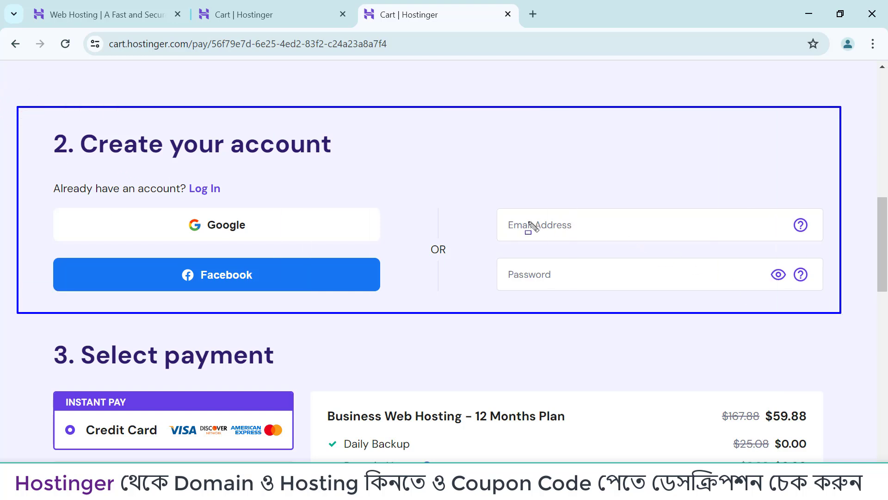
{"action": "left_click", "coordinate": [564, 227]}
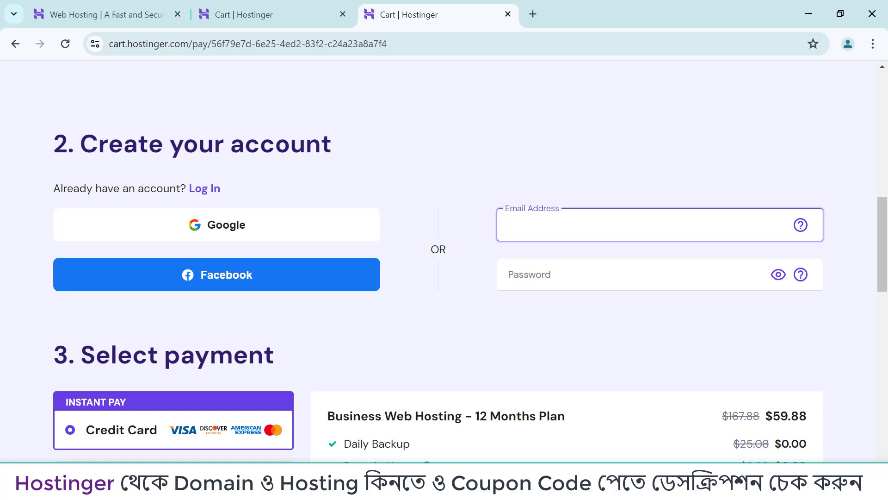
Step: Examine the payment methods, the optional billing details, the plan discount, the order total and the coupon option
{"action": "scroll", "coordinate": [118, 125], "scroll_direction": "down", "scroll_amount": 6}
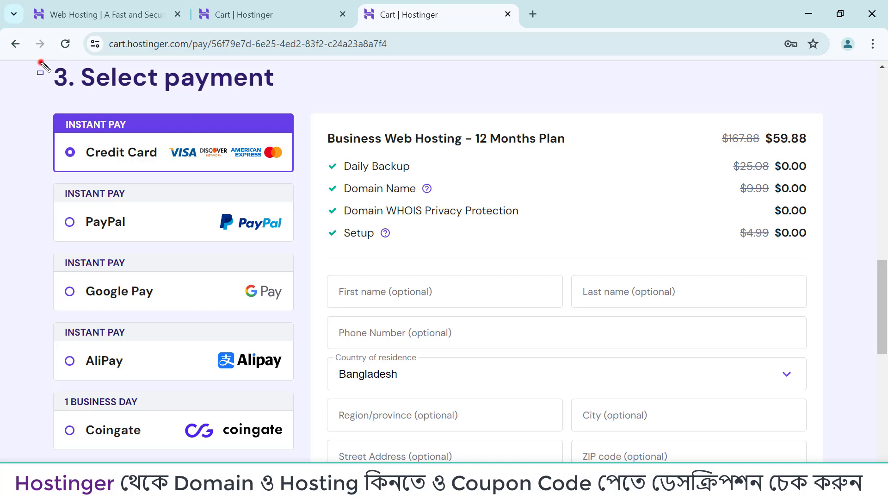
{"action": "mouse_move", "coordinate": [40, 62]}
{"action": "left_mouse_down"}
{"action": "mouse_move", "coordinate": [168, 224]}
{"action": "mouse_move", "coordinate": [294, 467]}
{"action": "mouse_move", "coordinate": [305, 467]}
{"action": "left_mouse_up"}
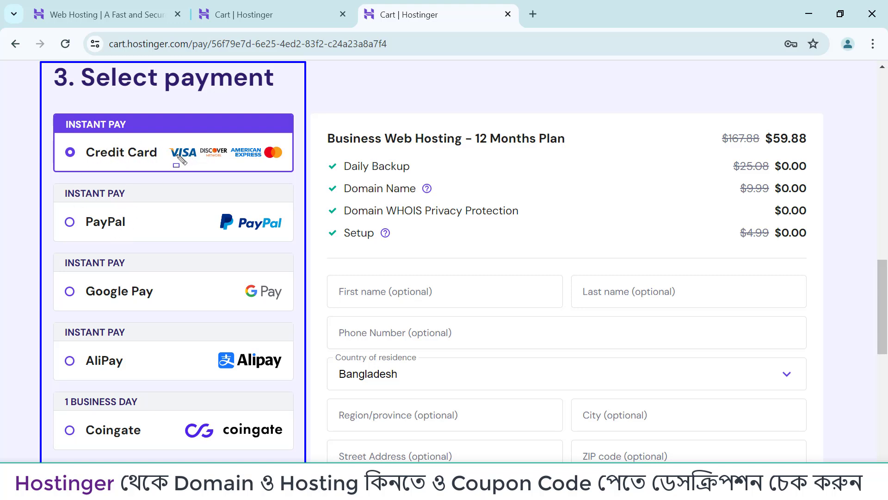
{"action": "key", "text": "Escape"}
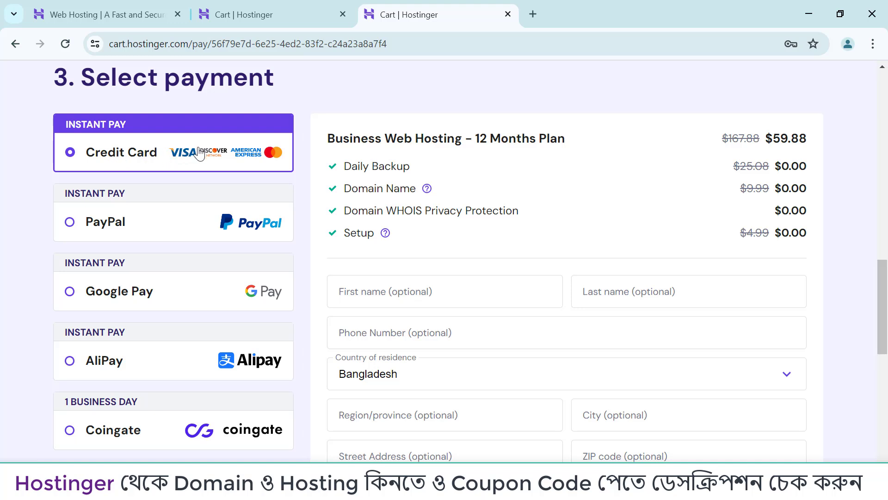
{"action": "scroll", "coordinate": [458, 284], "scroll_direction": "down", "scroll_amount": 5}
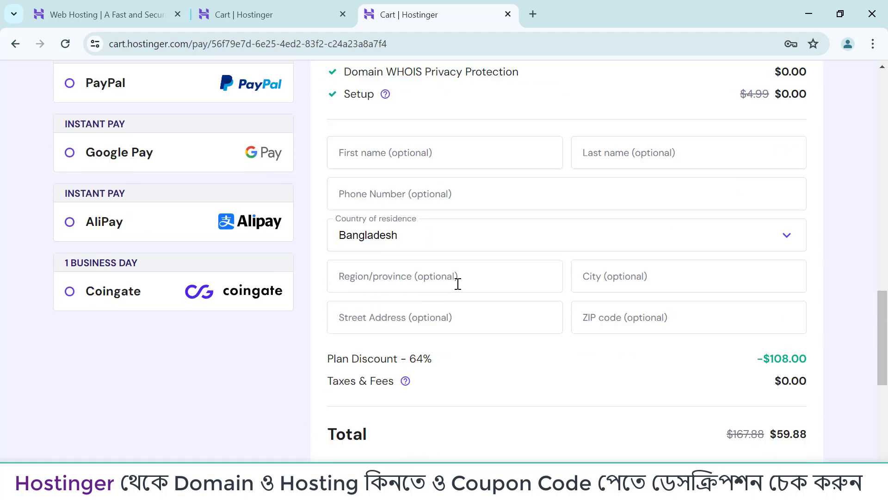
{"action": "scroll", "coordinate": [467, 205], "scroll_direction": "up", "scroll_amount": 2}
{"action": "key", "text": "ctrl+f"}
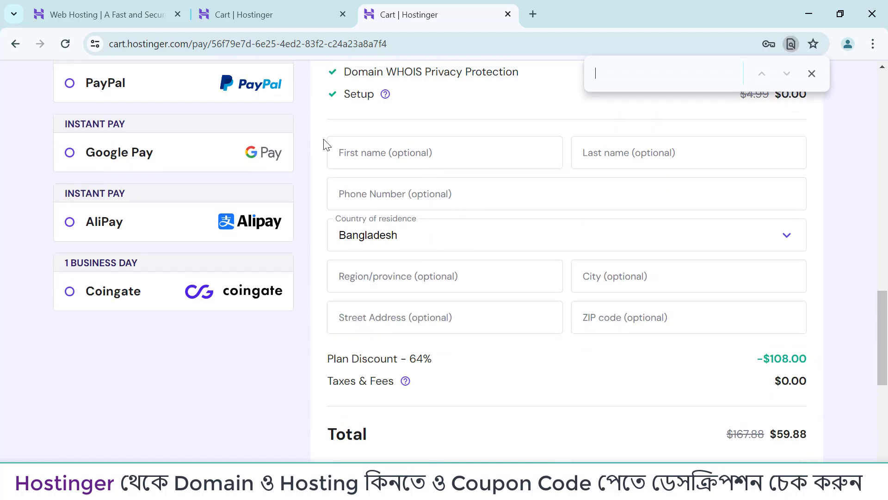
{"action": "key", "text": "Escape"}
{"action": "mouse_move", "coordinate": [313, 125]}
{"action": "left_mouse_down"}
{"action": "mouse_move", "coordinate": [495, 286]}
{"action": "mouse_move", "coordinate": [825, 399]}
{"action": "left_mouse_up"}
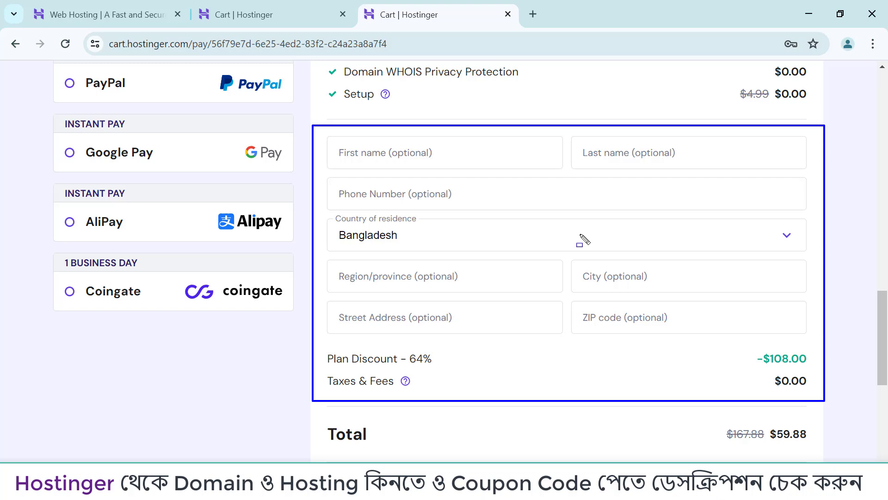
{"action": "key", "text": "Escape"}
{"action": "scroll", "coordinate": [642, 299], "scroll_direction": "down", "scroll_amount": 6}
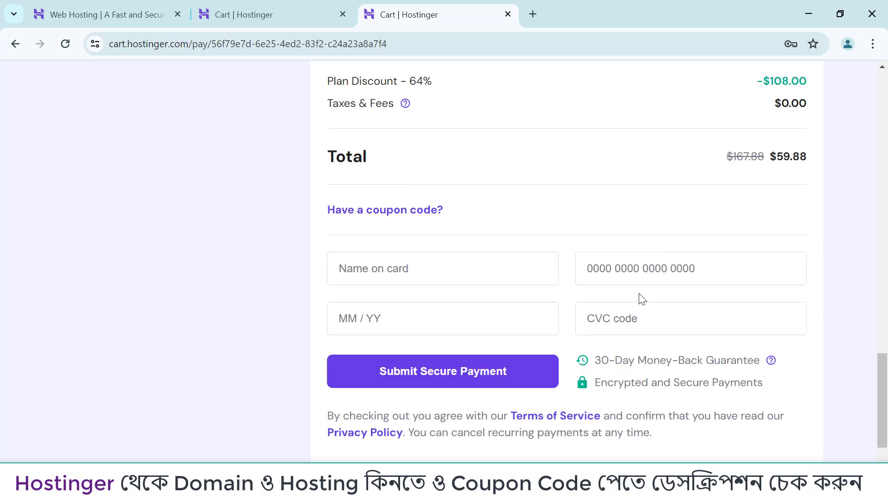
{"action": "left_click_drag", "start_coordinate": [318, 69], "coordinate": [446, 91]}
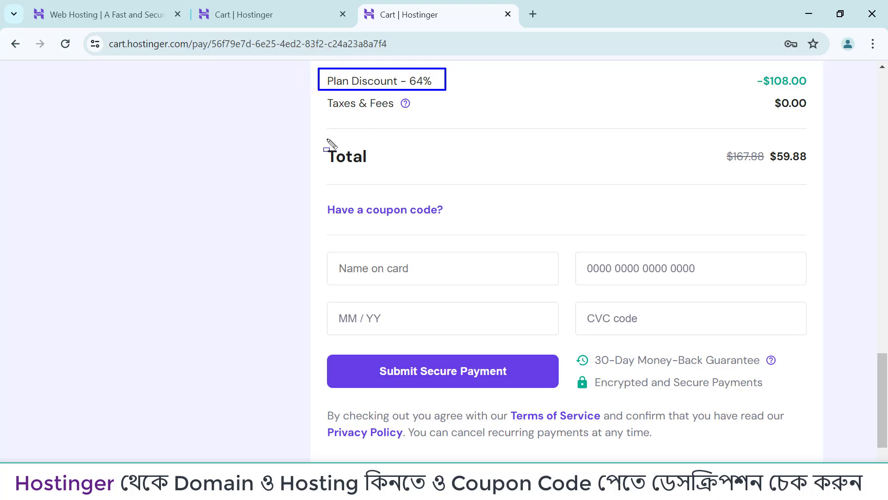
{"action": "mouse_move", "coordinate": [320, 134]}
{"action": "left_mouse_down"}
{"action": "mouse_move", "coordinate": [342, 161]}
{"action": "mouse_move", "coordinate": [392, 181]}
{"action": "left_mouse_up"}
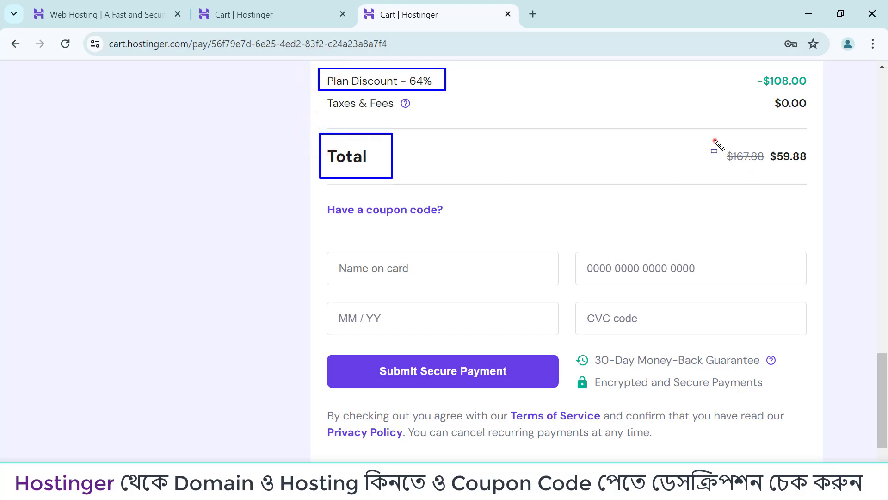
{"action": "mouse_move", "coordinate": [715, 140]}
{"action": "left_mouse_down"}
{"action": "mouse_move", "coordinate": [837, 180]}
{"action": "mouse_move", "coordinate": [825, 179]}
{"action": "left_mouse_up"}
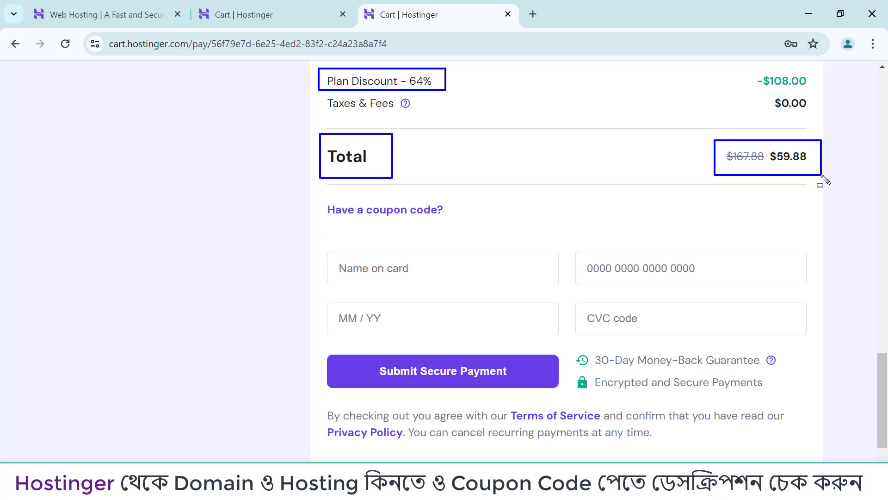
{"action": "left_click_drag", "start_coordinate": [322, 196], "coordinate": [452, 223]}
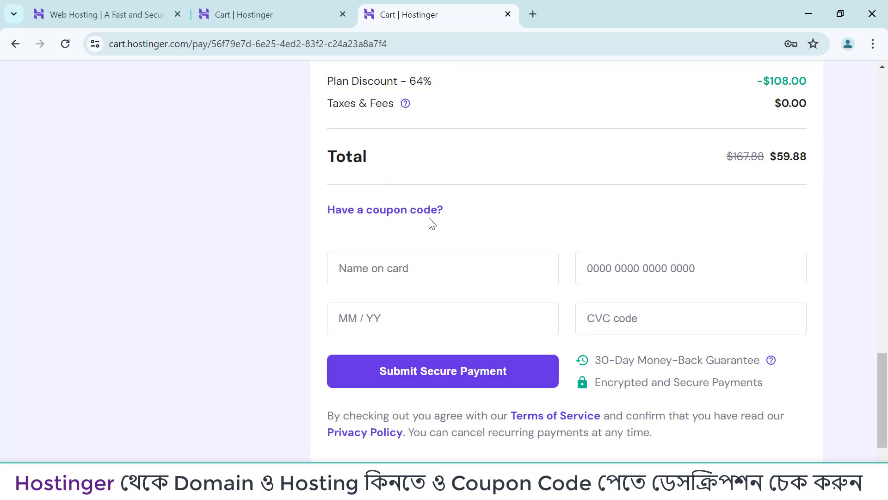
Step: Enter the creator's coupon code for the order, apply it and check the discounted total
{"action": "left_click", "coordinate": [397, 212]}
{"action": "left_click", "coordinate": [397, 247]}
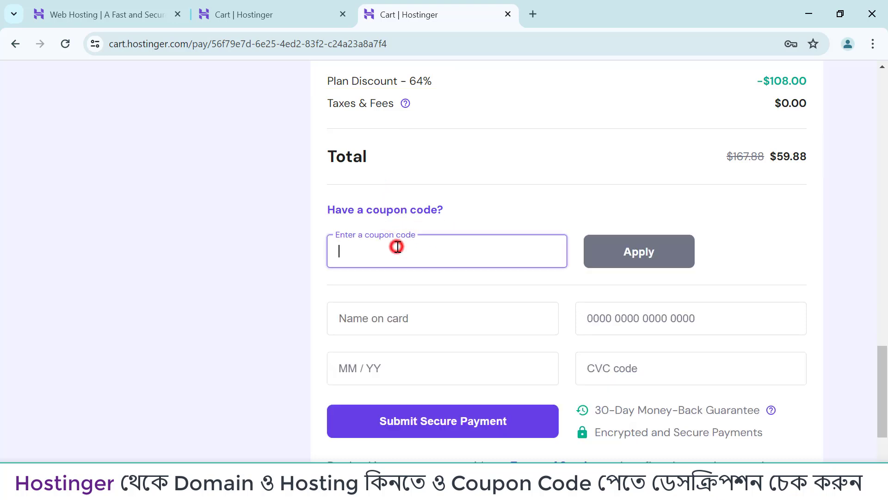
{"action": "type", "text": "RA"}
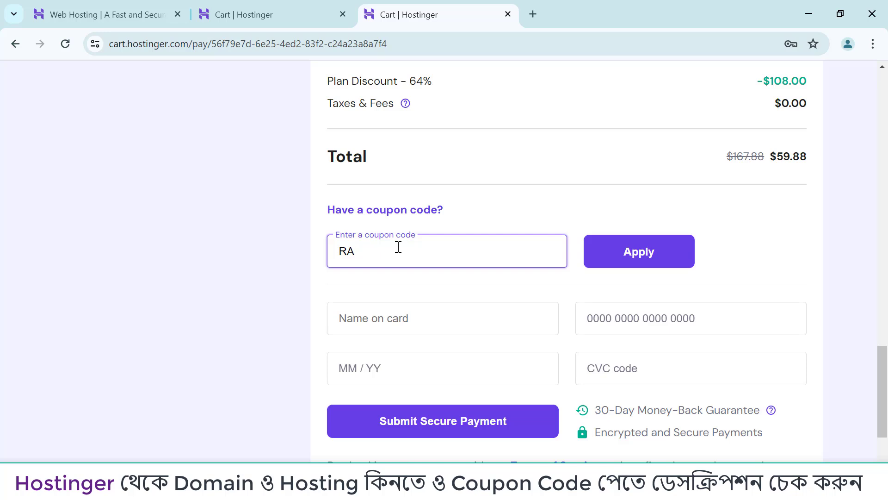
{"action": "type", "text": "KESHKHAN"}
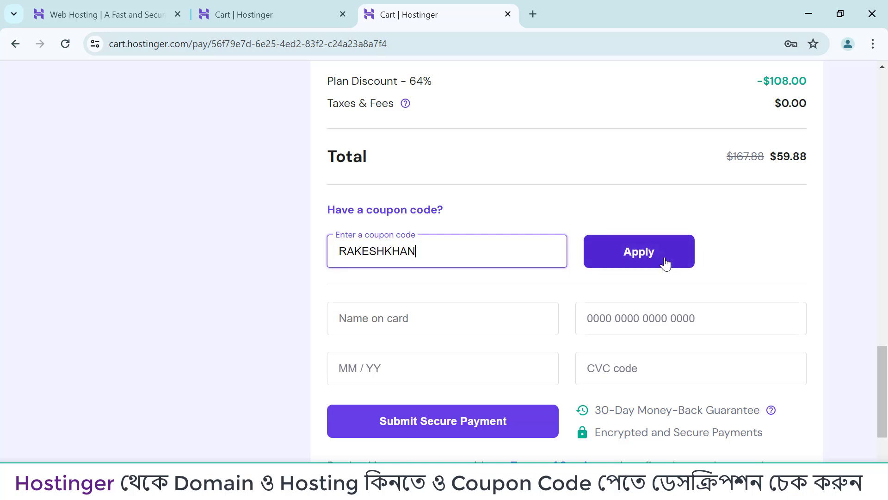
{"action": "left_click", "coordinate": [665, 259]}
{"action": "left_click_drag", "start_coordinate": [609, 239], "coordinate": [611, 239]}
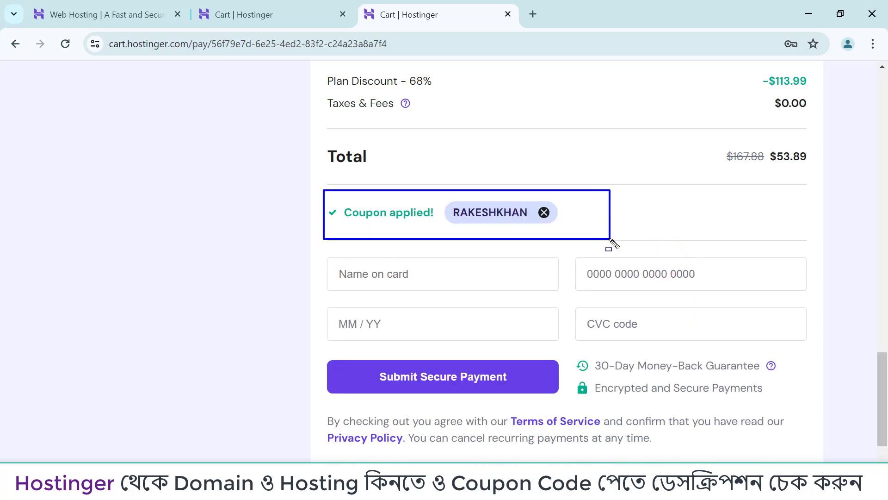
{"action": "left_click_drag", "start_coordinate": [757, 138], "coordinate": [816, 172]}
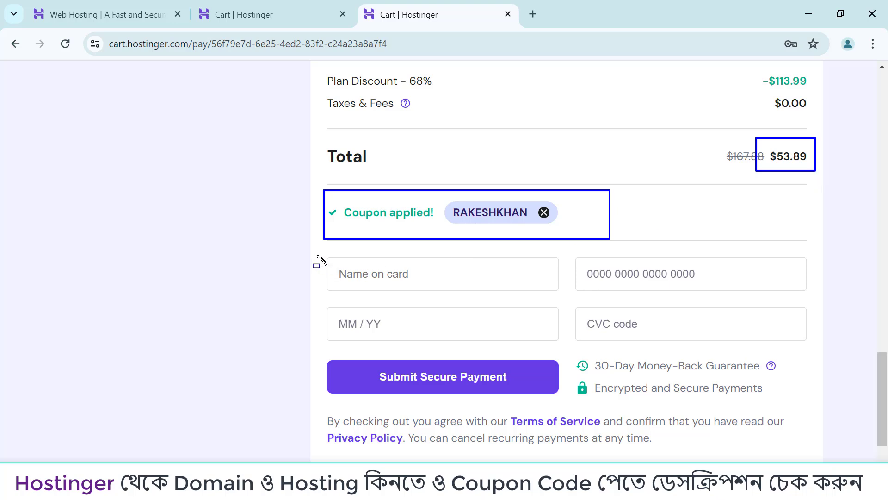
Step: Fill in the name on card, card number, expiry date and CVC code, and submit the secure payment
{"action": "mouse_move", "coordinate": [314, 251]}
{"action": "left_mouse_down"}
{"action": "mouse_move", "coordinate": [582, 342]}
{"action": "mouse_move", "coordinate": [778, 345]}
{"action": "mouse_move", "coordinate": [829, 356]}
{"action": "mouse_move", "coordinate": [817, 344]}
{"action": "left_mouse_up"}
{"action": "key", "text": "Escape"}
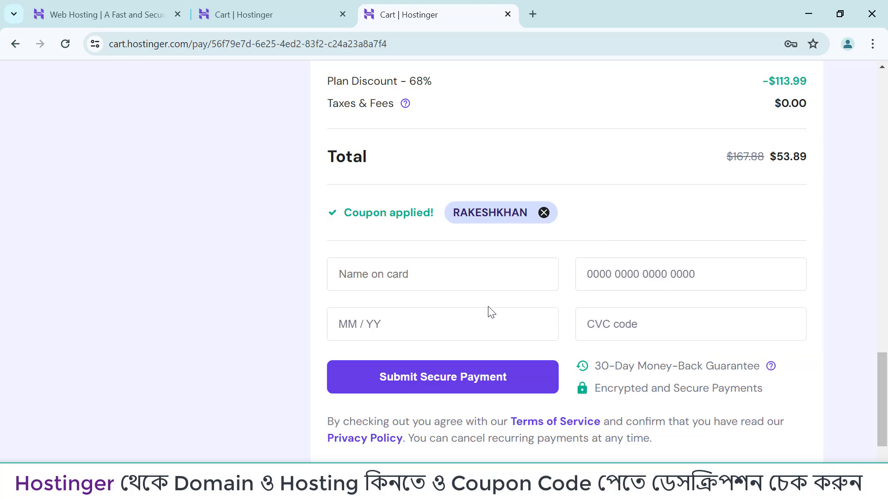
{"action": "left_click", "coordinate": [417, 283]}
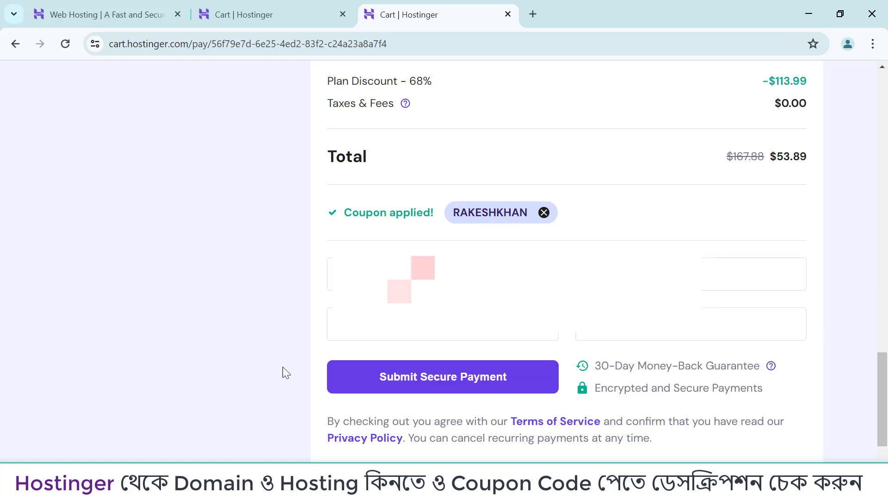
{"action": "left_click", "coordinate": [453, 379]}
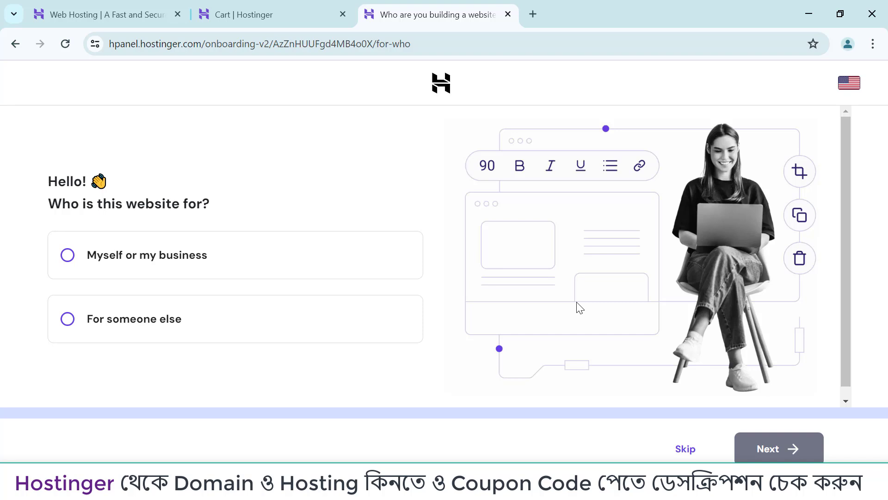
Step: Leave the onboarding questionnaire for the control panel home page and check the email verification item among the account actions
{"action": "left_click", "coordinate": [442, 92]}
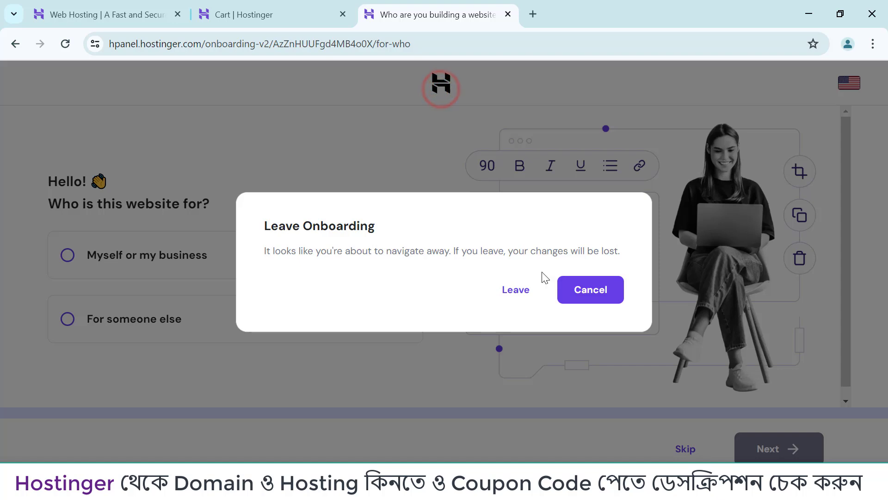
{"action": "left_click", "coordinate": [524, 299]}
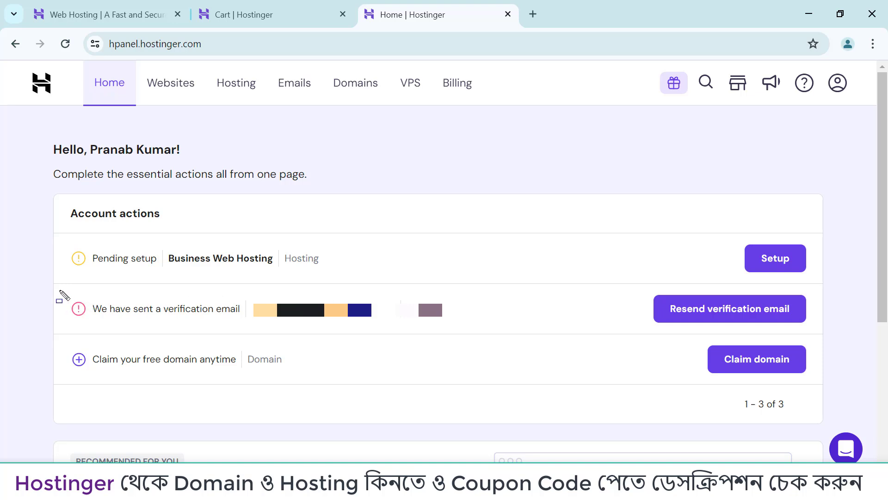
{"action": "mouse_move", "coordinate": [56, 284]}
{"action": "left_mouse_down"}
{"action": "mouse_move", "coordinate": [199, 328]}
{"action": "mouse_move", "coordinate": [246, 327]}
{"action": "left_mouse_up"}
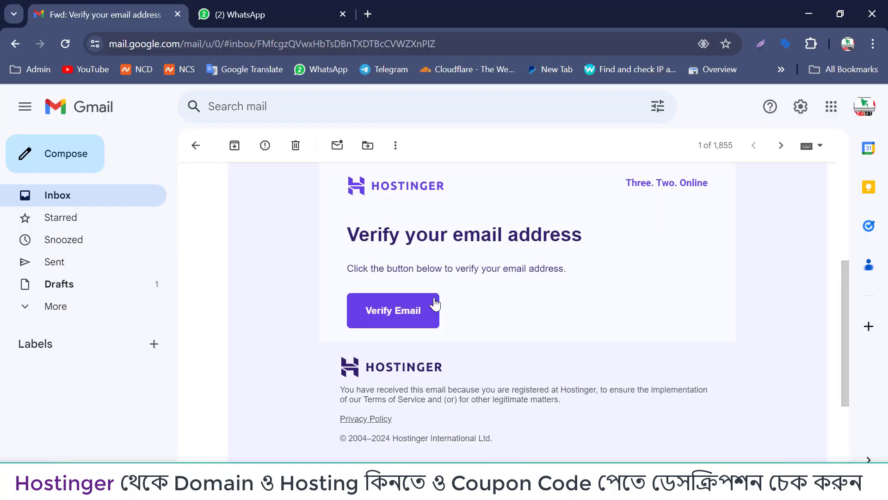
Step: Copy the Verify Email link from Hostinger's message in Gmail and open it in a new tab of the Hostinger browser window
{"action": "right_click", "coordinate": [400, 316]}
{"action": "left_click", "coordinate": [463, 268]}
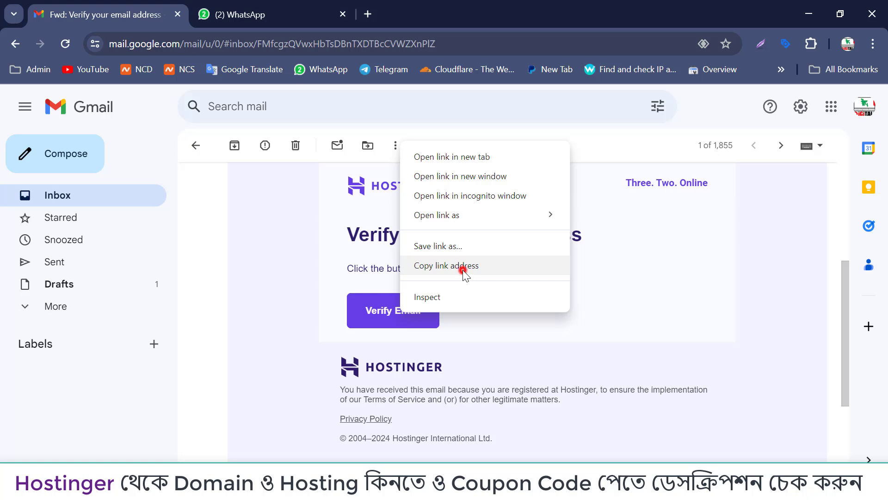
{"action": "key", "text": "alt+Tab"}
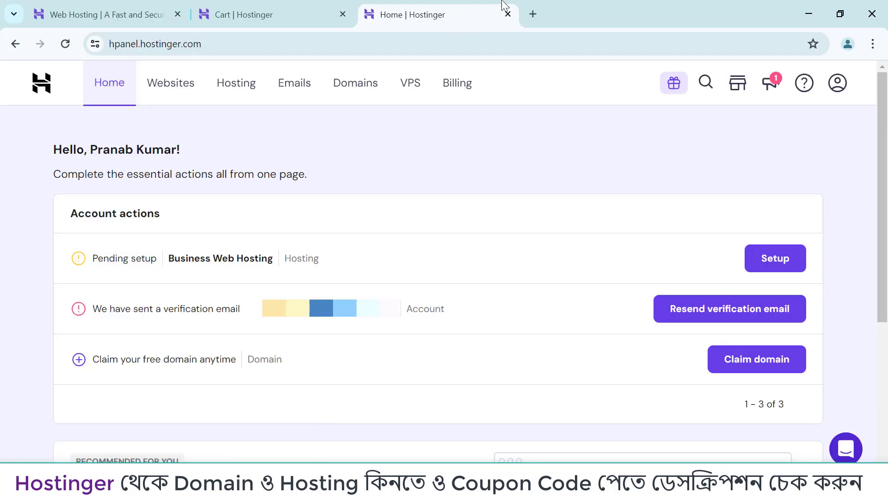
{"action": "left_click", "coordinate": [534, 13]}
{"action": "right_click", "coordinate": [476, 44]}
{"action": "left_click", "coordinate": [560, 187]}
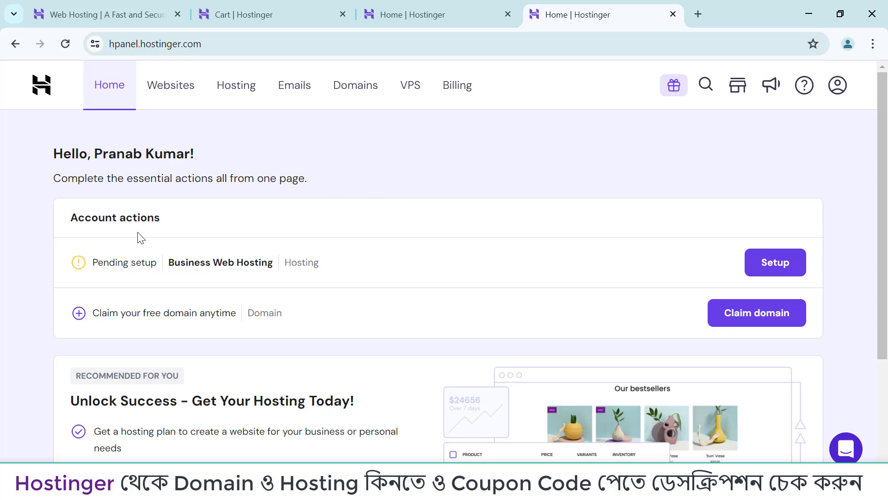
Step: Start the Business Web Hosting setup for "Myself or my business", choose to create a website, and skip ahead to the domain choice
{"action": "mouse_move", "coordinate": [54, 203]}
{"action": "left_mouse_down"}
{"action": "mouse_move", "coordinate": [155, 287]}
{"action": "mouse_move", "coordinate": [329, 331]}
{"action": "left_mouse_up"}
{"action": "left_click", "coordinate": [778, 265]}
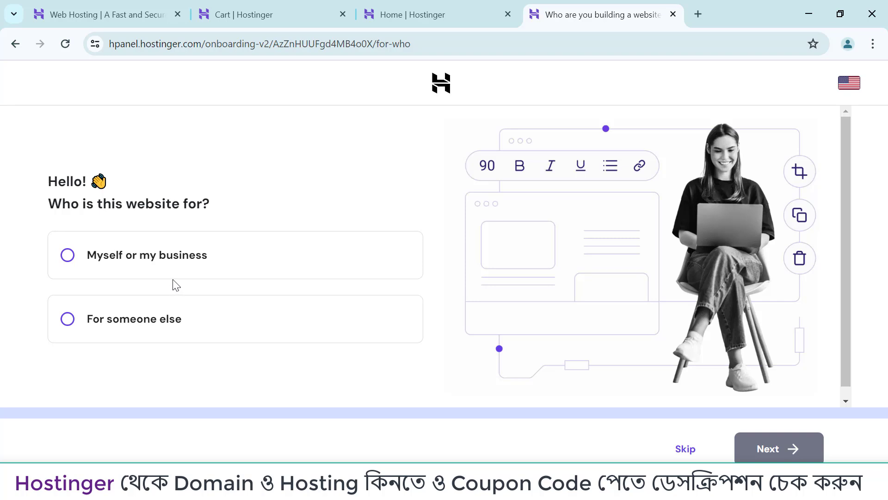
{"action": "left_click", "coordinate": [233, 259]}
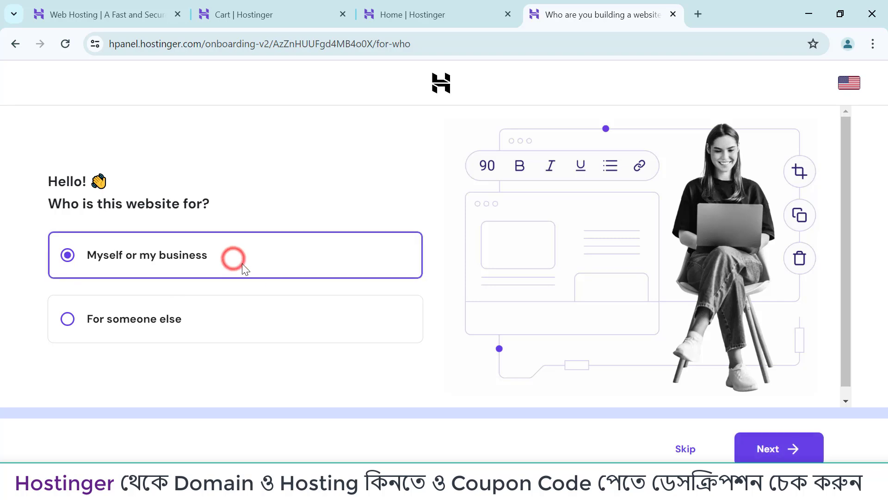
{"action": "left_click", "coordinate": [781, 447]}
{"action": "left_click", "coordinate": [168, 248]}
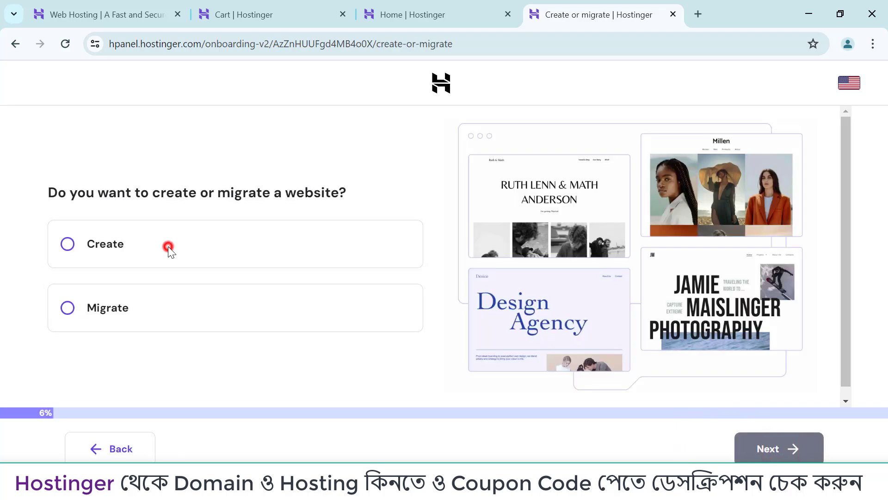
{"action": "left_click", "coordinate": [684, 450]}
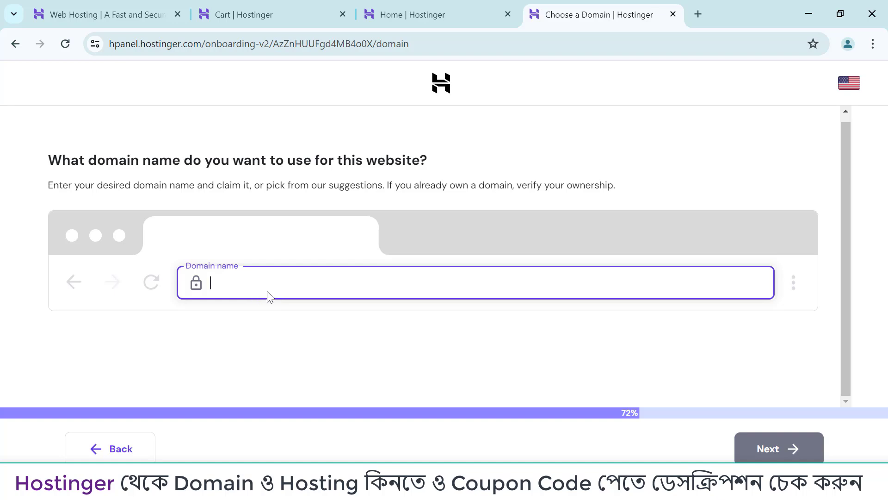
Step: Claim shiningdiary.com as the free first-year domain and submit its primary registration details with country Bangladesh and type Personal
{"action": "key", "text": "ctrl+v"}
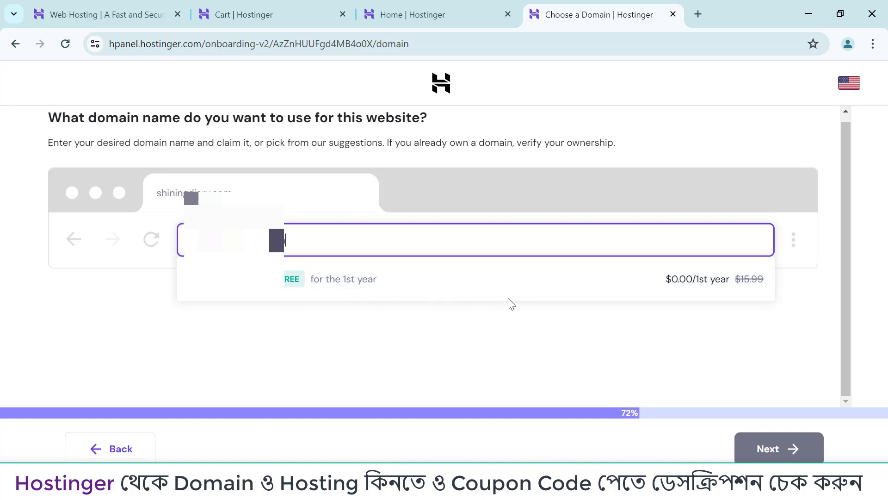
{"action": "left_click", "coordinate": [374, 280]}
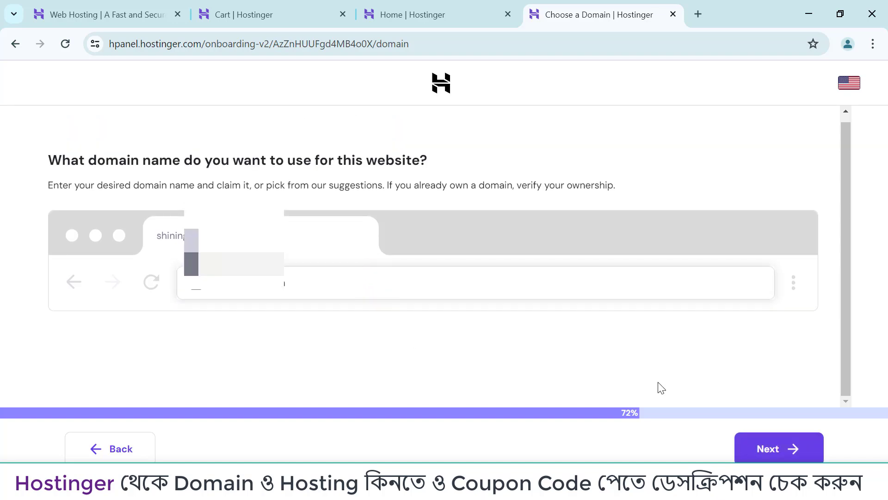
{"action": "left_click", "coordinate": [768, 443]}
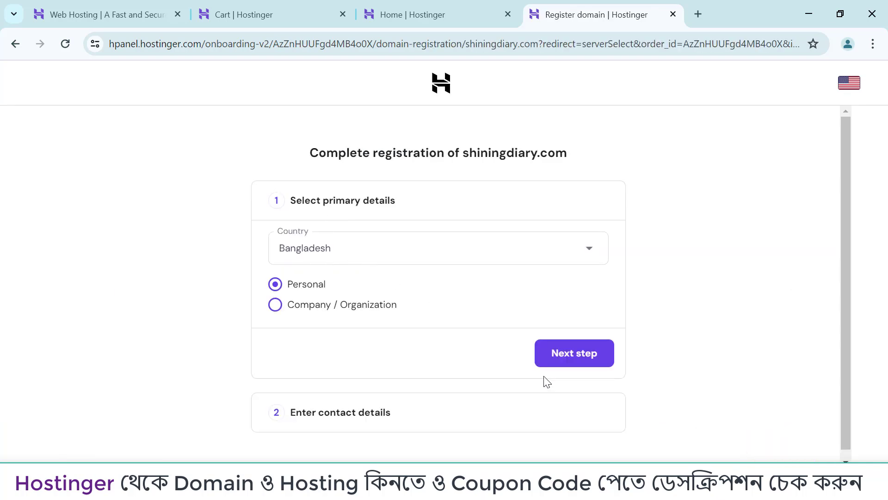
{"action": "left_click", "coordinate": [578, 366]}
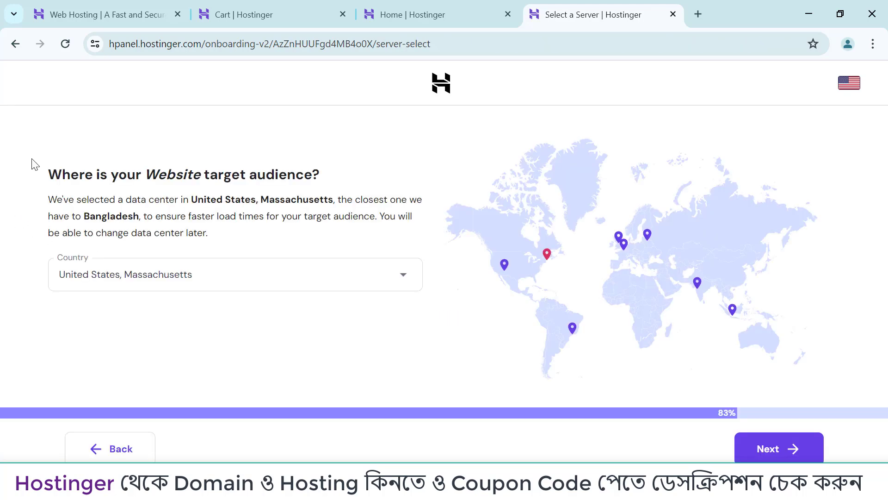
Step: Review the data center locations on the map, keep United States, Massachusetts, and start building the website
{"action": "left_click_drag", "start_coordinate": [456, 203], "coordinate": [772, 353]}
{"action": "left_click", "coordinate": [791, 456]}
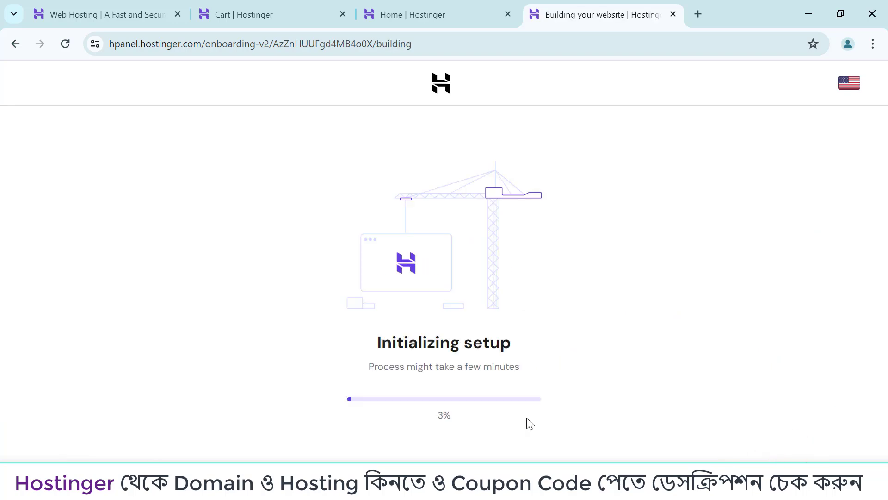